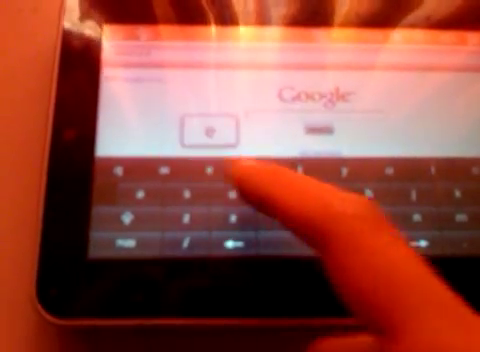
Step: Enter the next letter of the search query into Google's search box
click(290, 215)
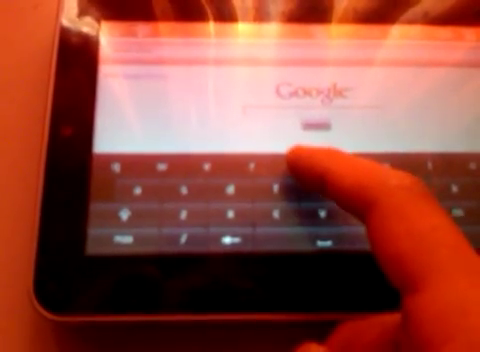